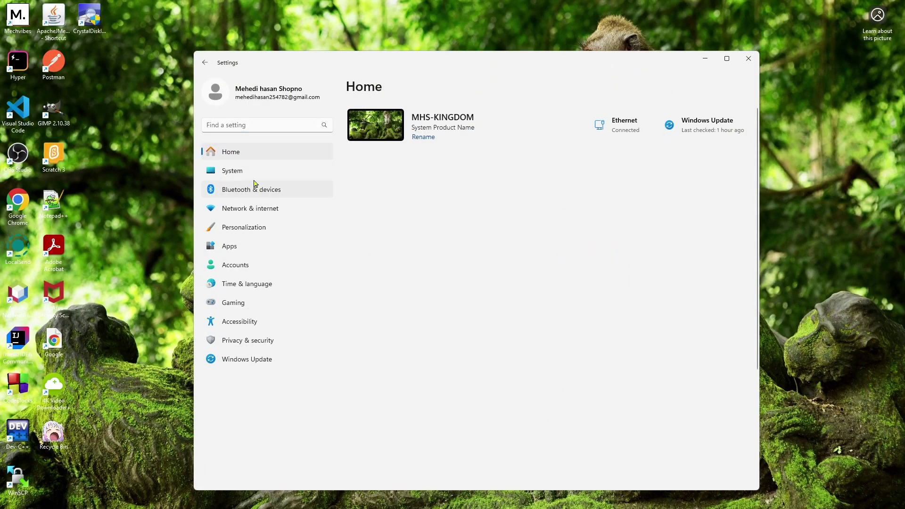
Open the full storage category breakdown for Local Disk (C:) in the system storage settings.
left_click(228, 170)
scroll(533, 292, "down", 3)
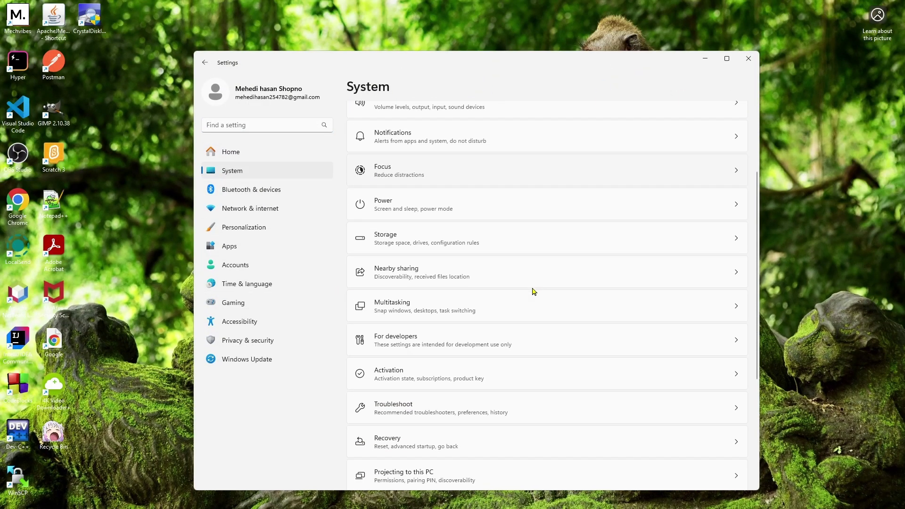
left_click(413, 245)
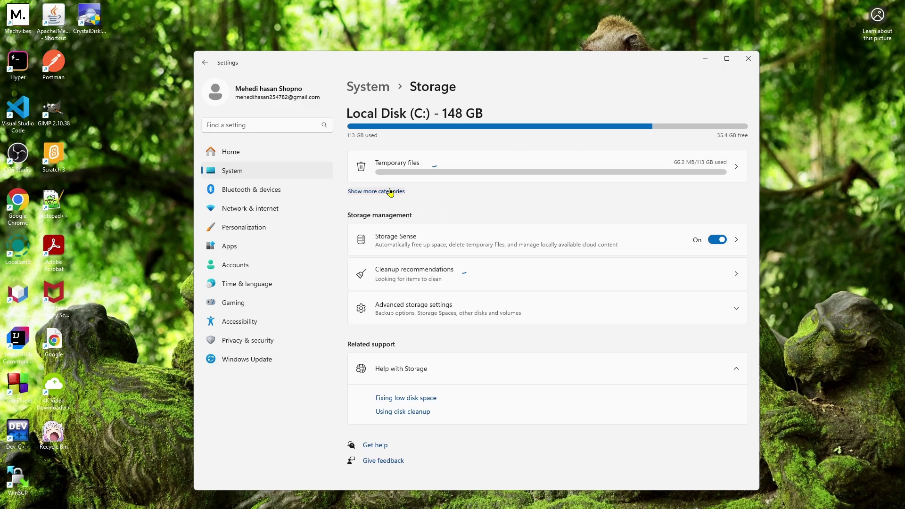
left_click(390, 192)
Refresh the storage usage data for Local Disk (C:).
scroll(475, 186, "down", 3)
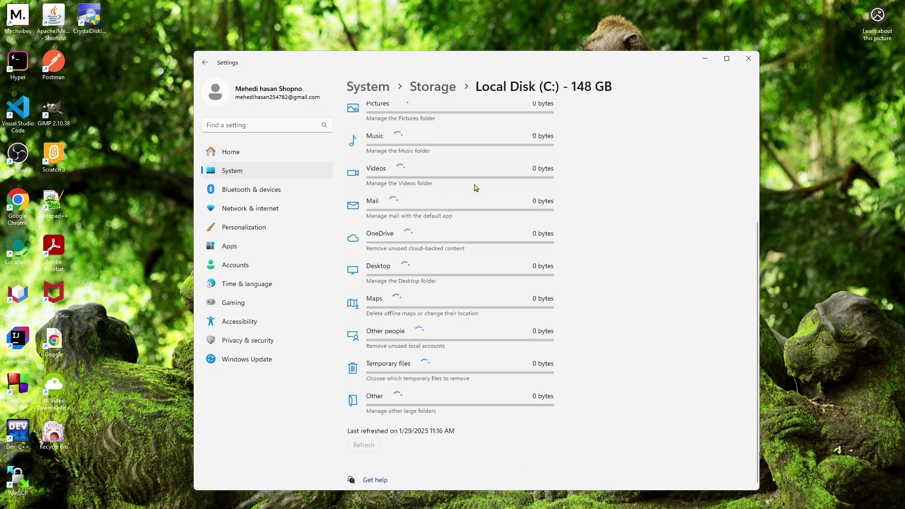
scroll(497, 229, "up", 3)
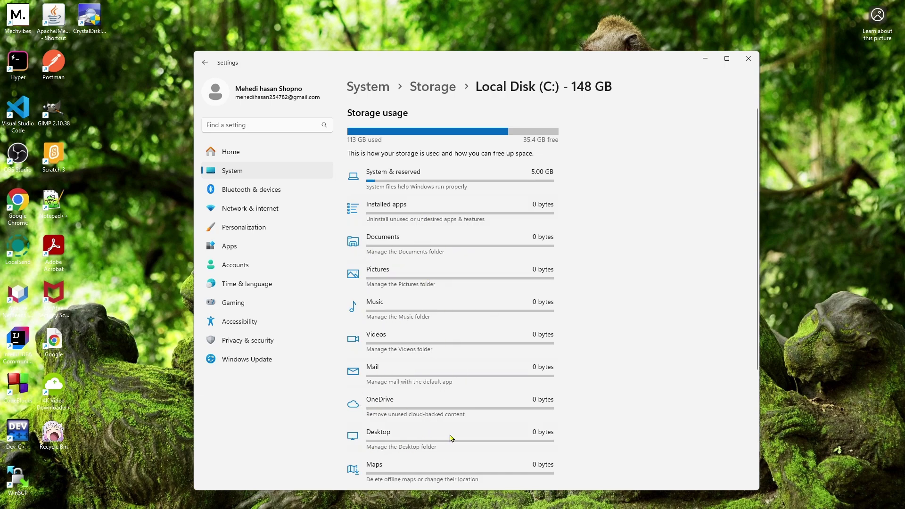
scroll(387, 469, "down", 3)
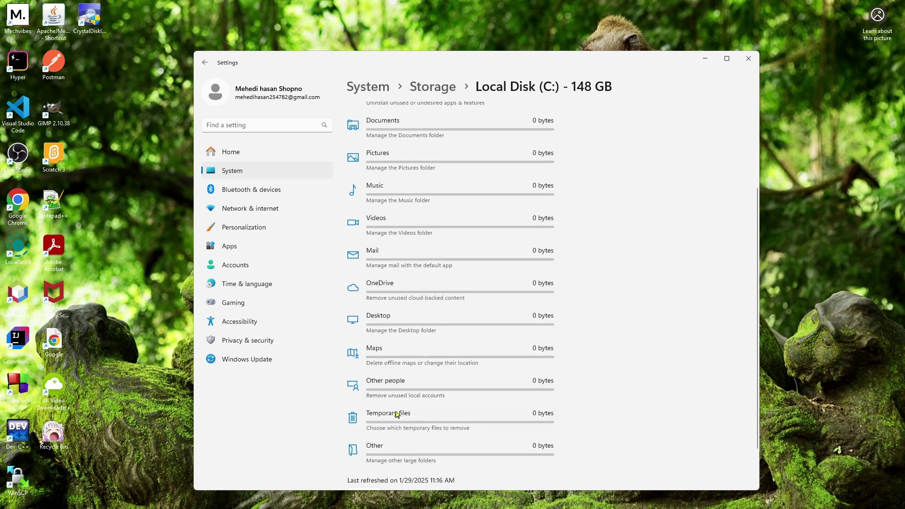
scroll(417, 448, "up", 3)
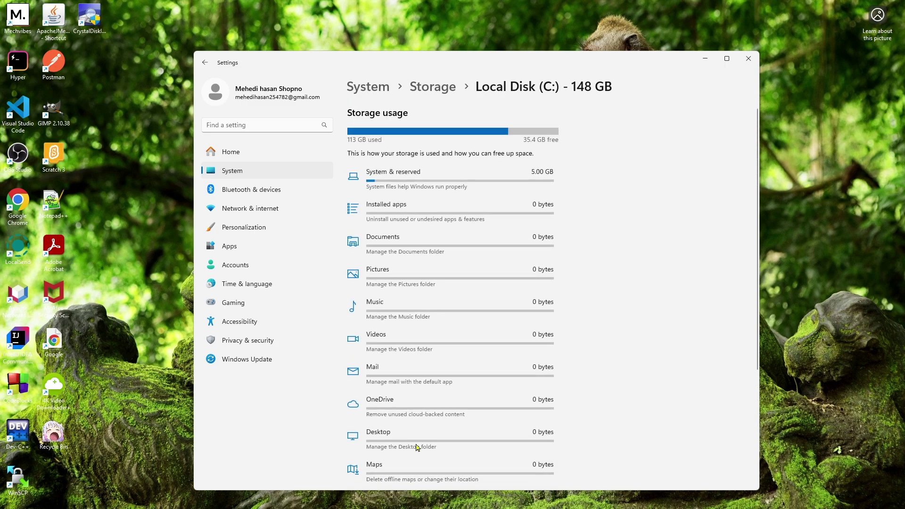
scroll(430, 249, "down", 5)
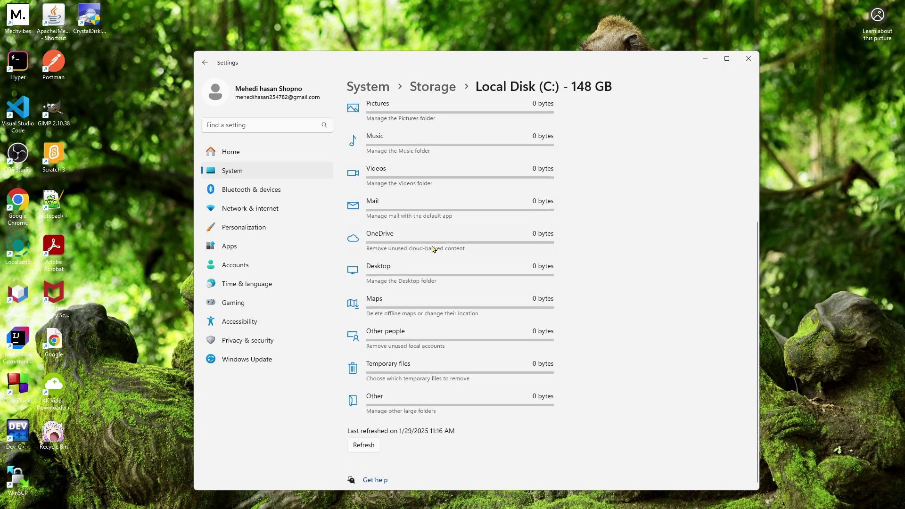
left_click(364, 446)
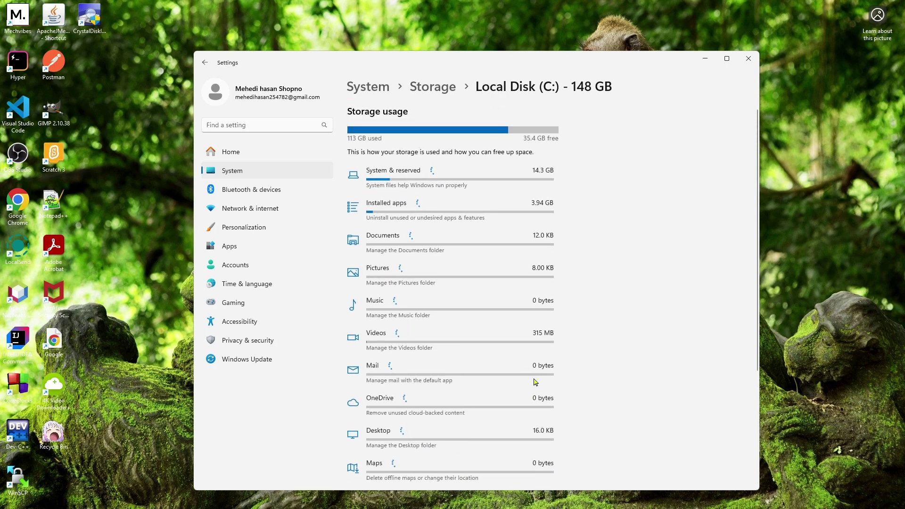
Review the refreshed storage categories of Local Disk (C:) and open the Temporary files category.
scroll(535, 380, "up", 4)
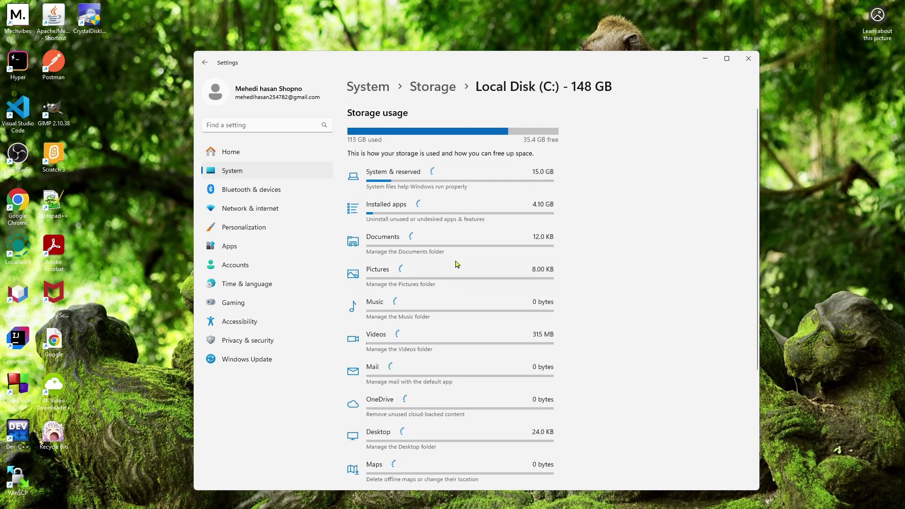
scroll(460, 273, "down", 5)
scroll(460, 274, "down", 1)
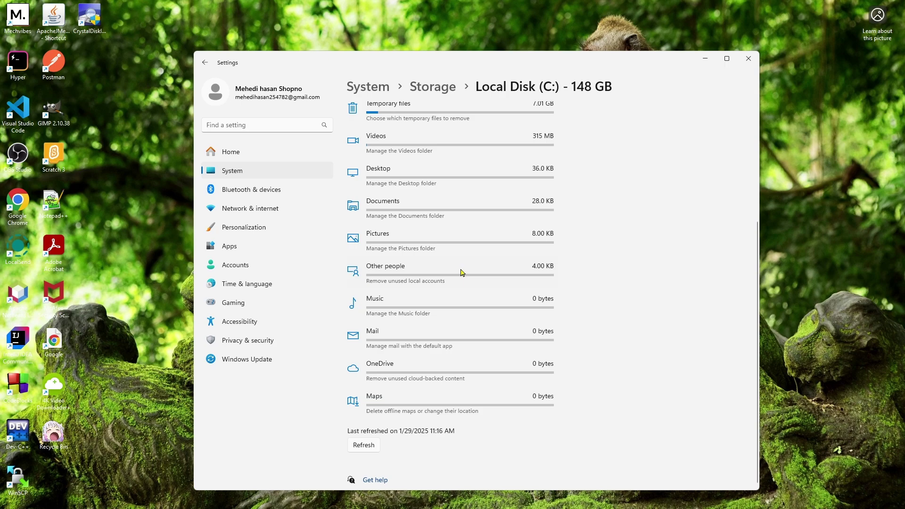
scroll(455, 332, "up", 4)
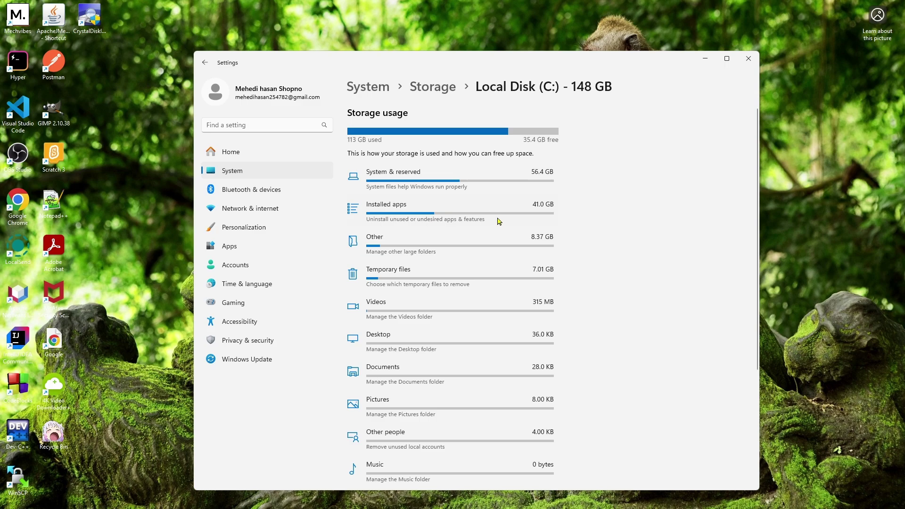
left_click(410, 281)
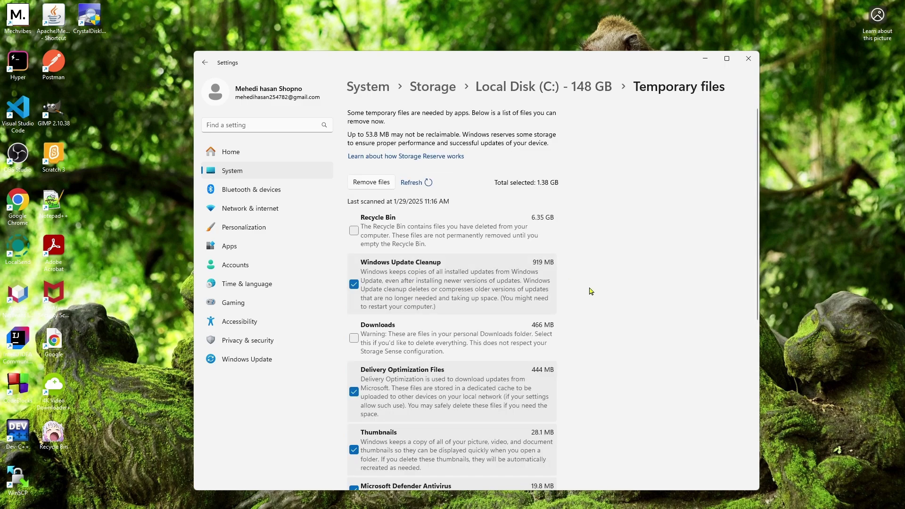
Add the Recycle Bin to the preselected temporary file categories, leaving Downloads out, and remove the selected files.
scroll(464, 245, "down", 6)
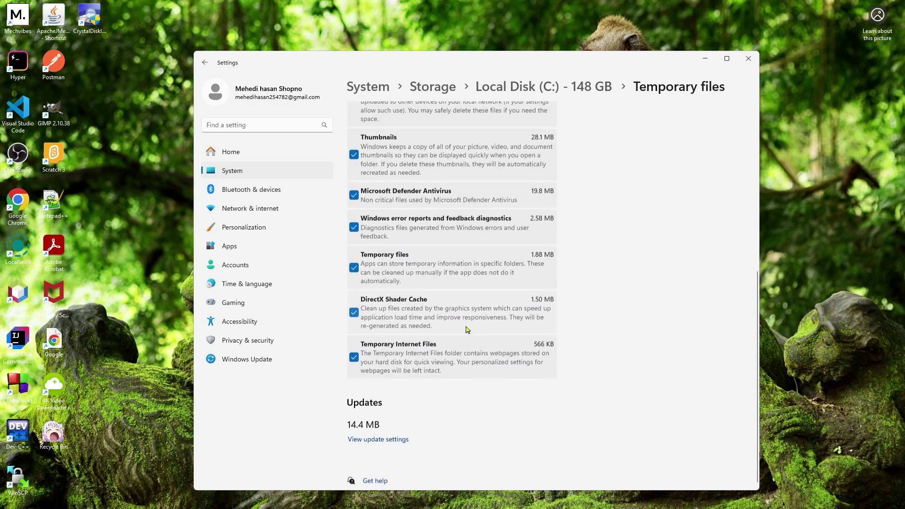
scroll(468, 329, "up", 6)
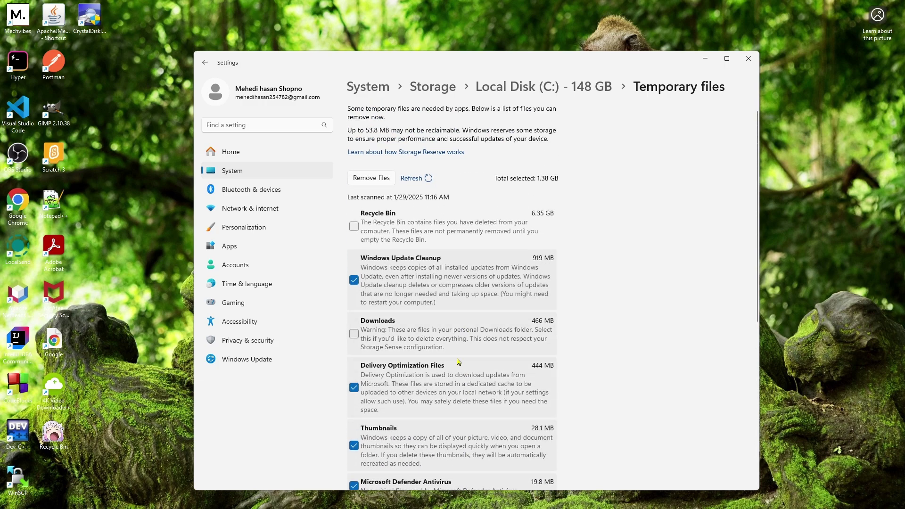
scroll(456, 373, "down", 6)
scroll(438, 375, "up", 6)
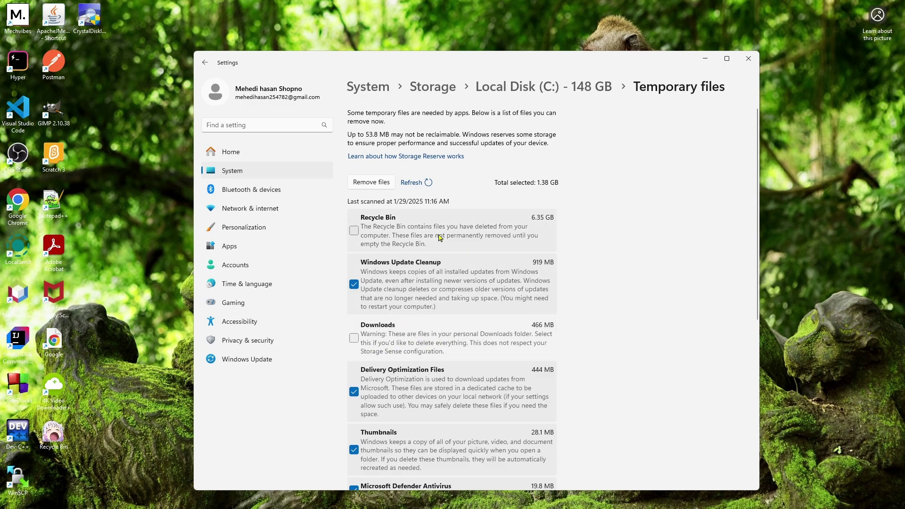
left_click(352, 235)
scroll(353, 235, "down", 4)
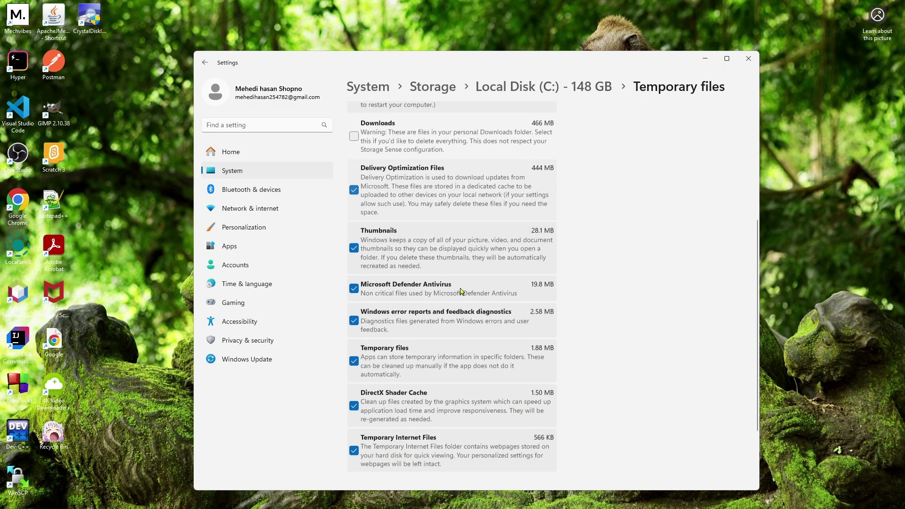
scroll(353, 236, "up", 5)
scroll(448, 317, "down", 6)
scroll(377, 212, "up", 6)
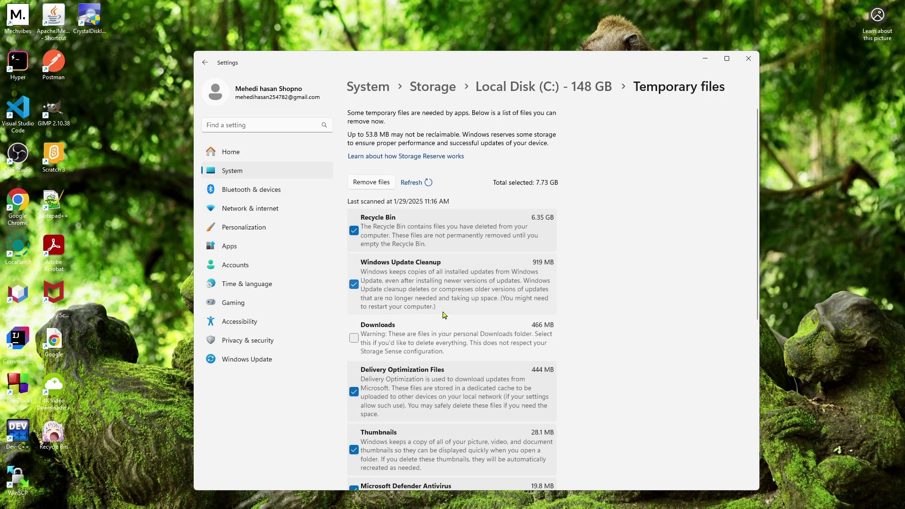
left_click(369, 185)
left_click(429, 298)
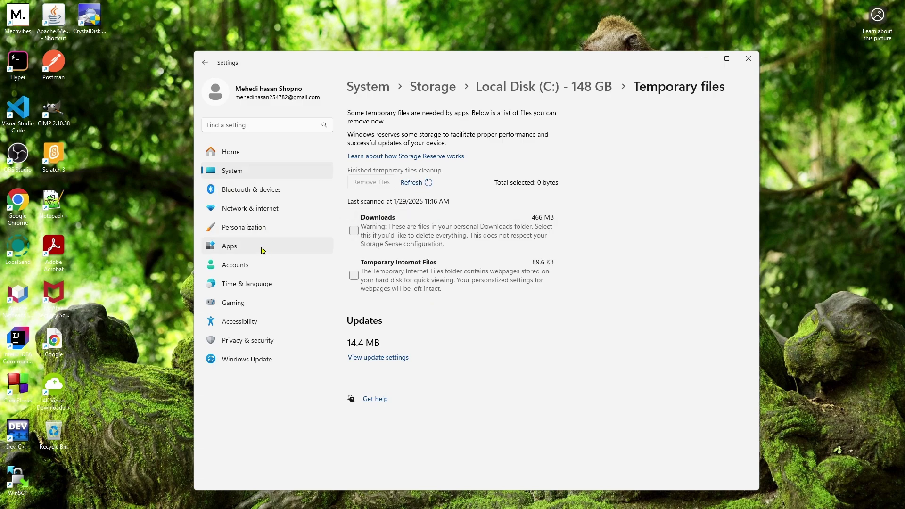
Clear the device's location history in the Location privacy settings, then close Settings.
left_click(239, 346)
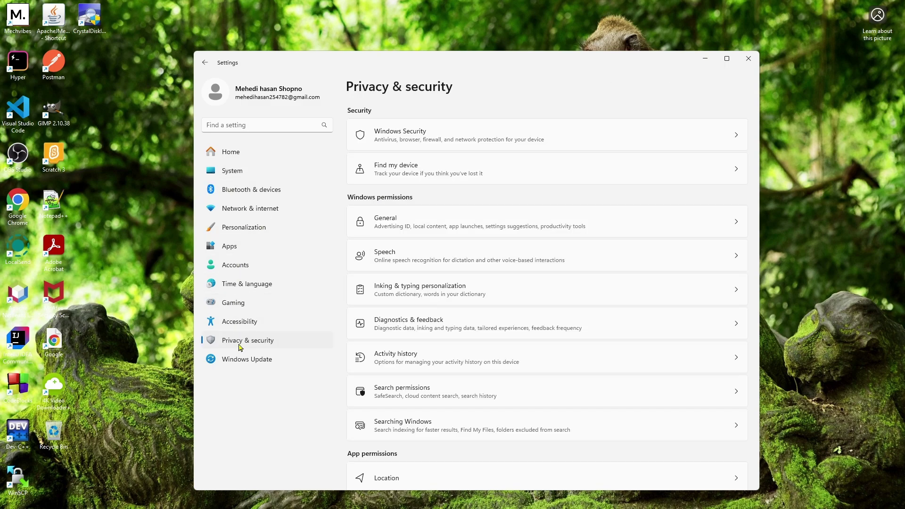
scroll(500, 308, "down", 3)
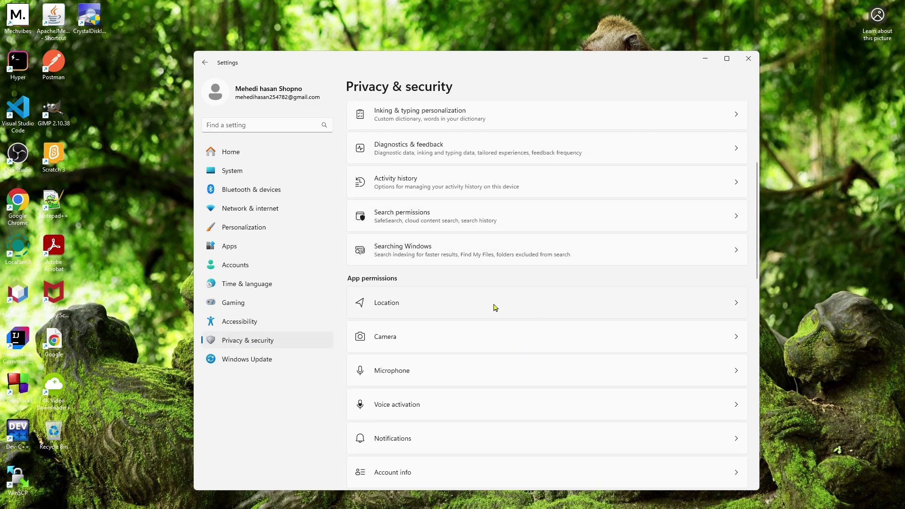
left_click(495, 308)
scroll(495, 308, "down", 4)
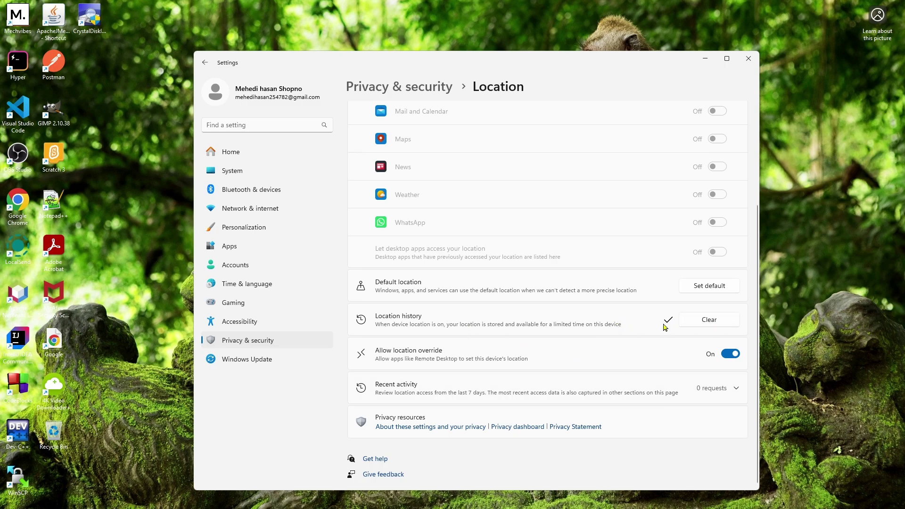
scroll(669, 329, "up", 10)
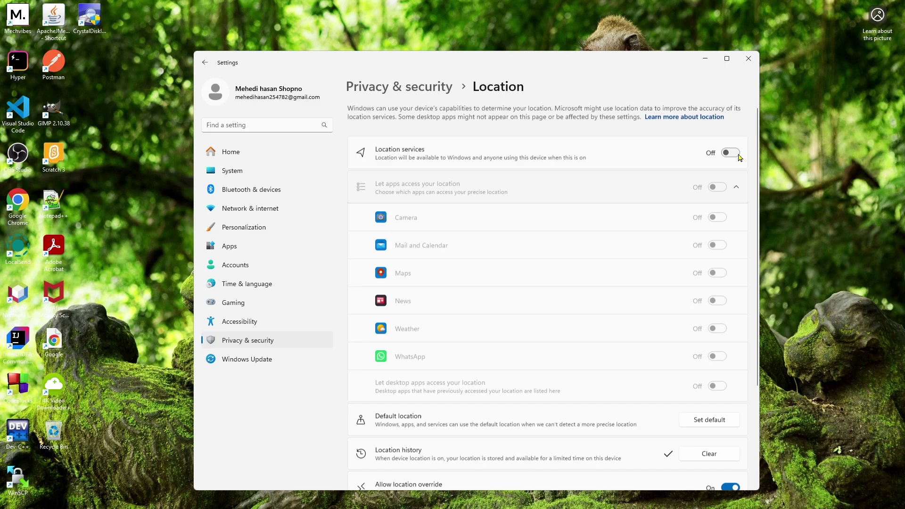
left_click(748, 58)
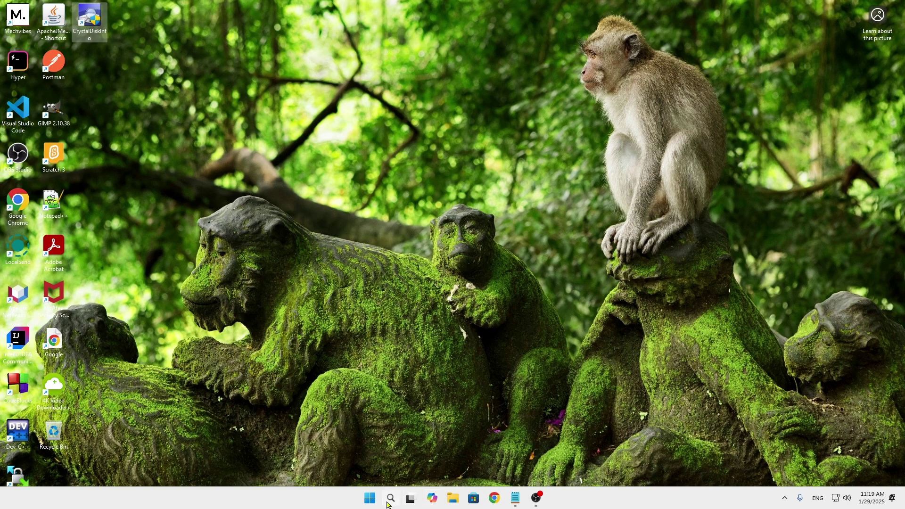
Run the wsreset command from Windows search to reset the Microsoft Store cache, then close the Store.
left_click(389, 500)
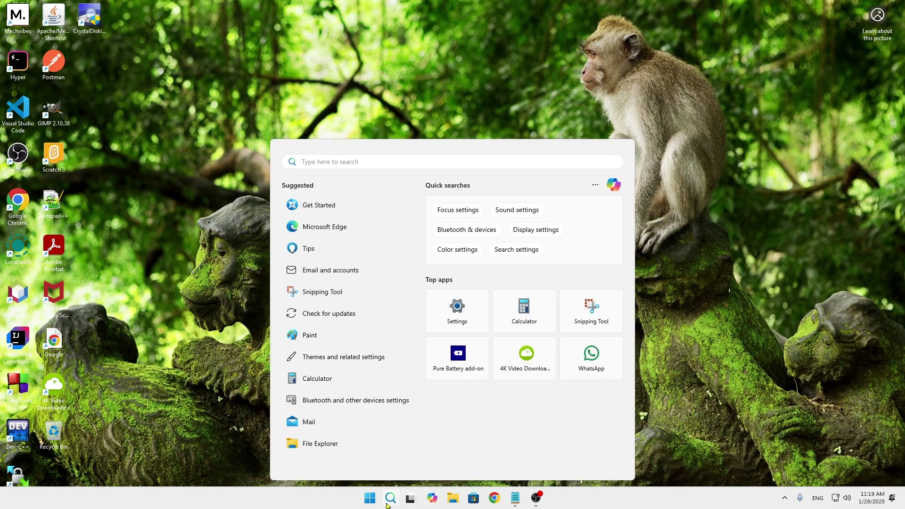
type("e")
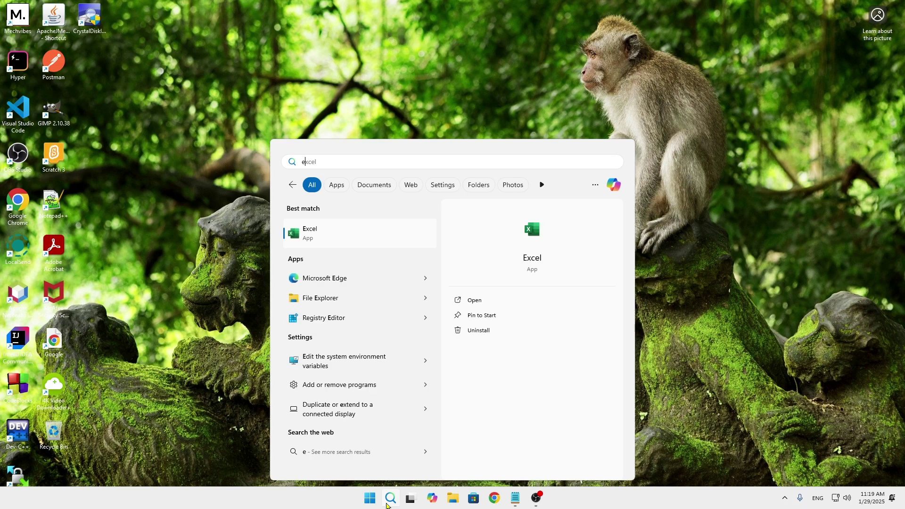
key("BackSpace")
type("ws")
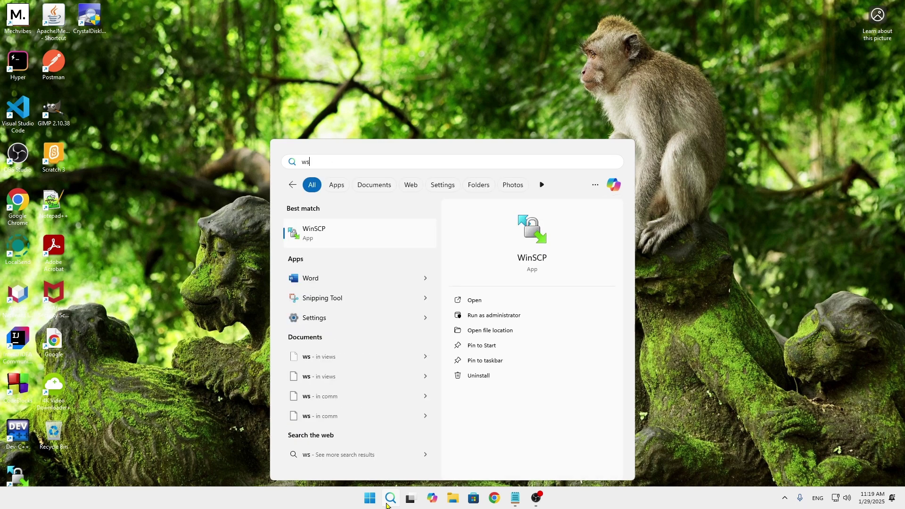
type("reset")
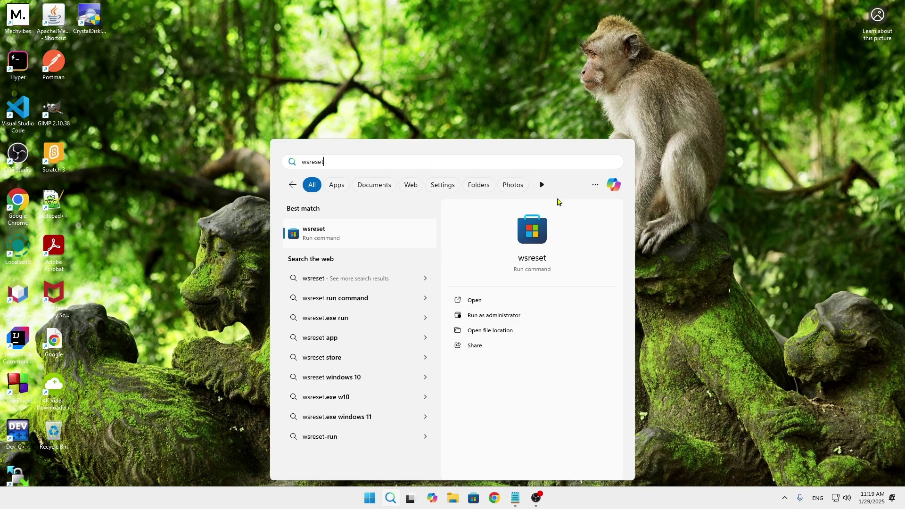
left_click(366, 241)
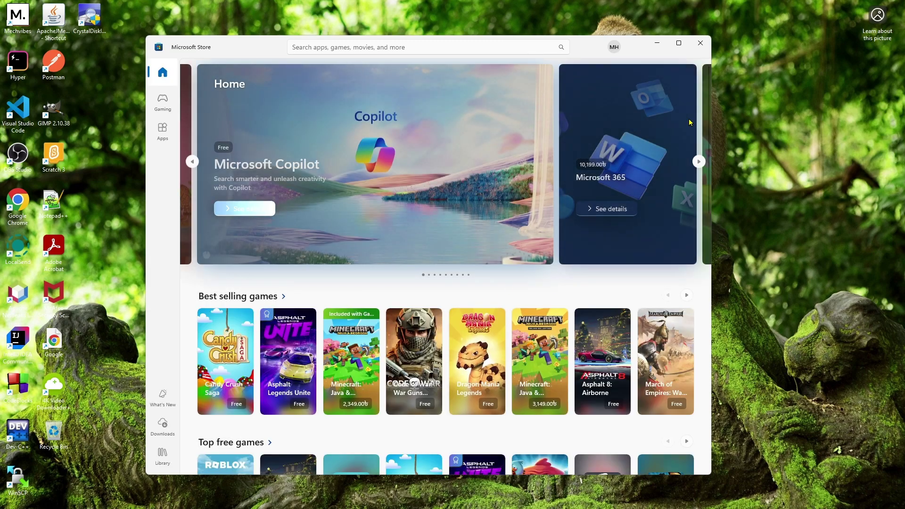
left_click(700, 42)
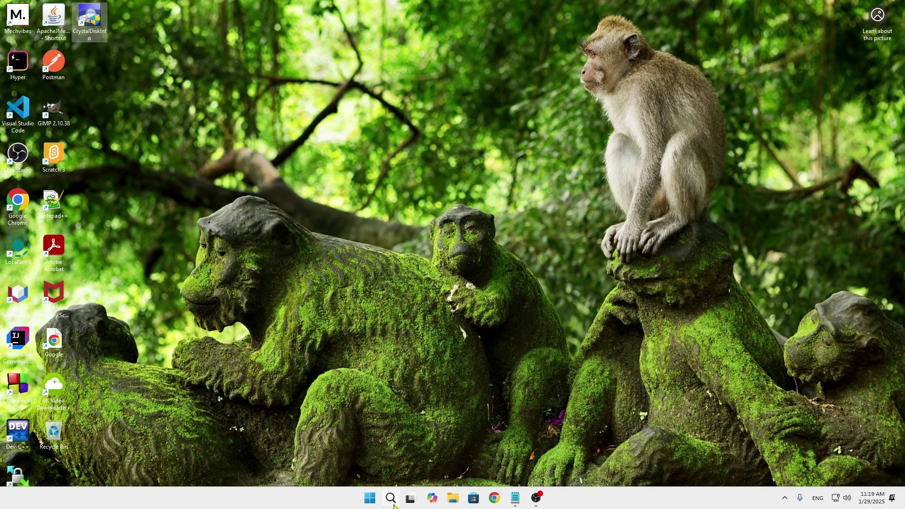
Open the user's temporary files folder by running %temp% from the Run dialog.
left_click(366, 506)
right_click(366, 506)
left_click(365, 504)
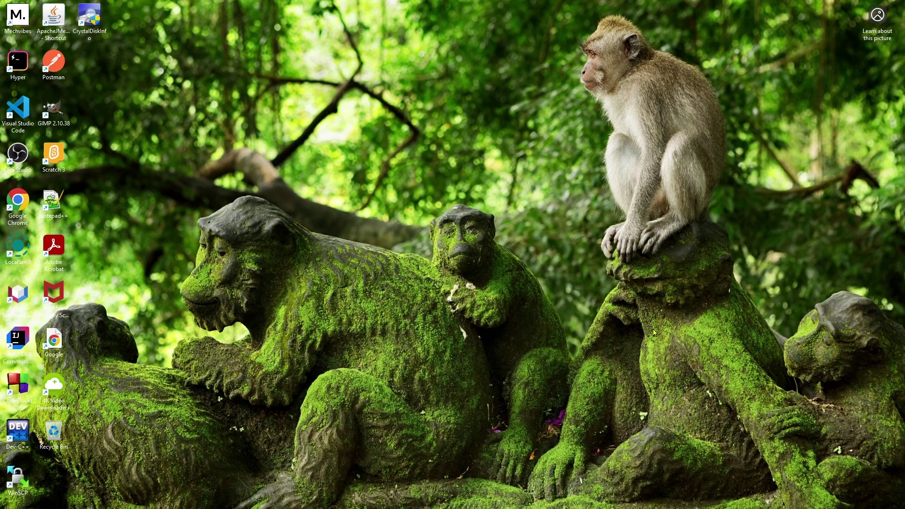
right_click(363, 498)
left_click(363, 442)
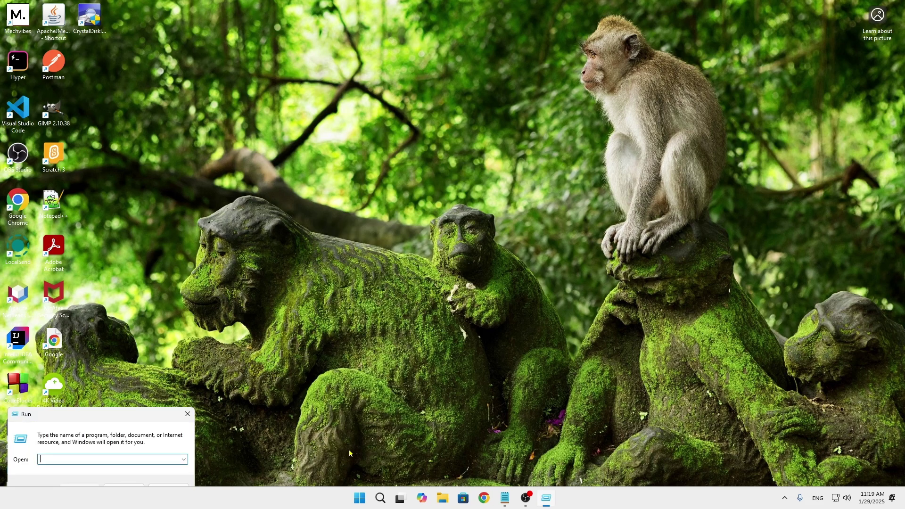
left_click_drag(135, 417, 531, 238)
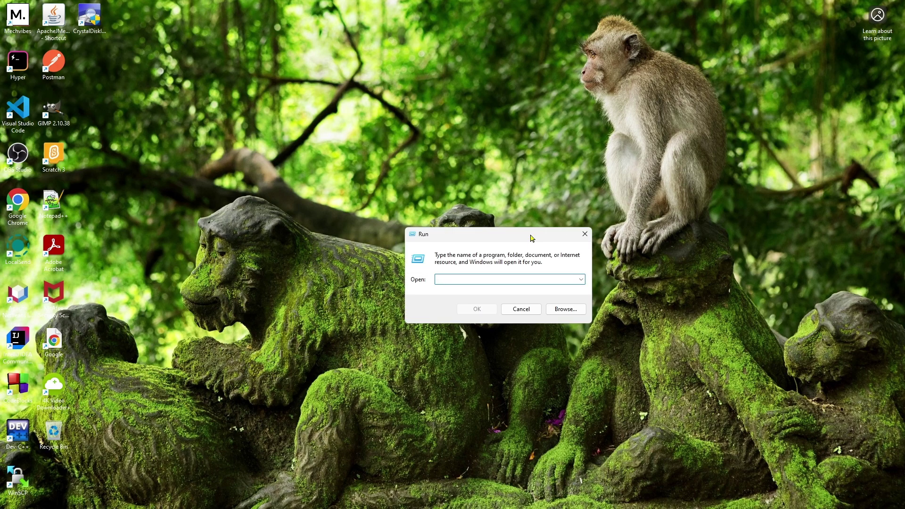
type("%temp%")
key("Return")
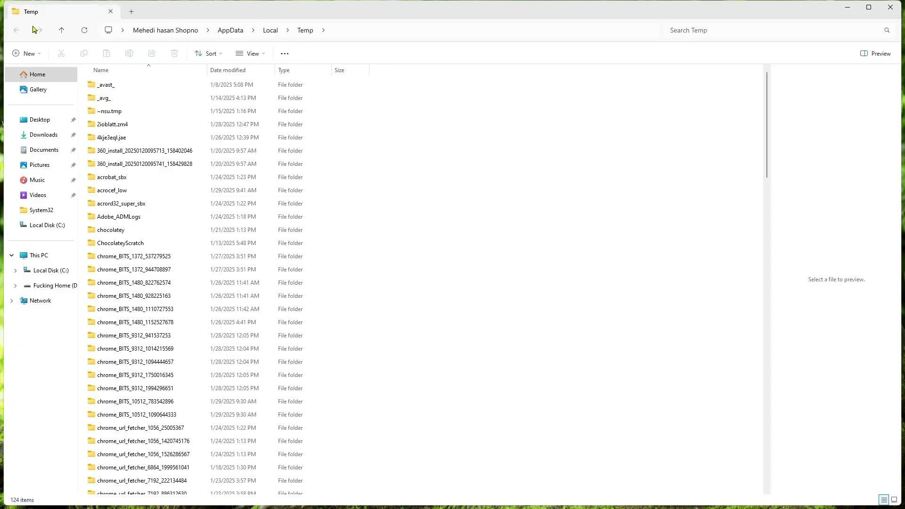
Delete everything in the user's Temp folder, granting permission for all protected items and skipping all files in use, then close the folder.
key("ctrl+a")
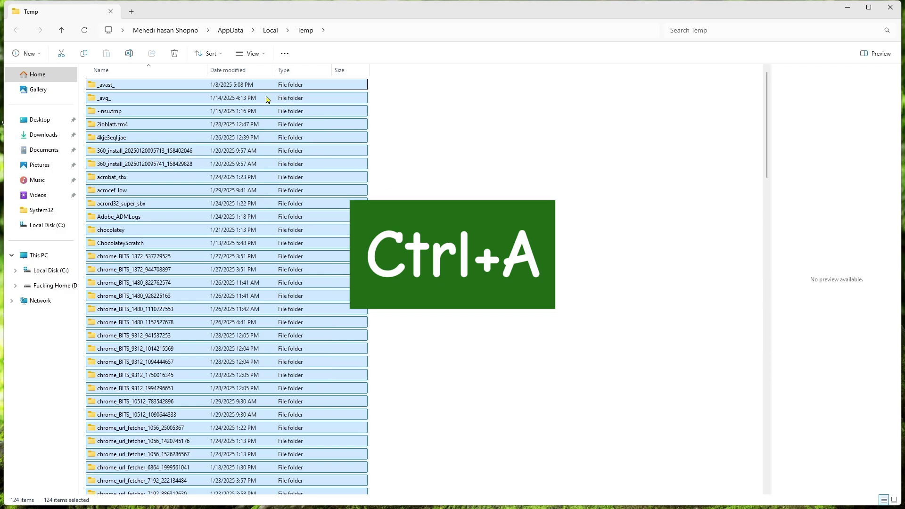
left_click(174, 53)
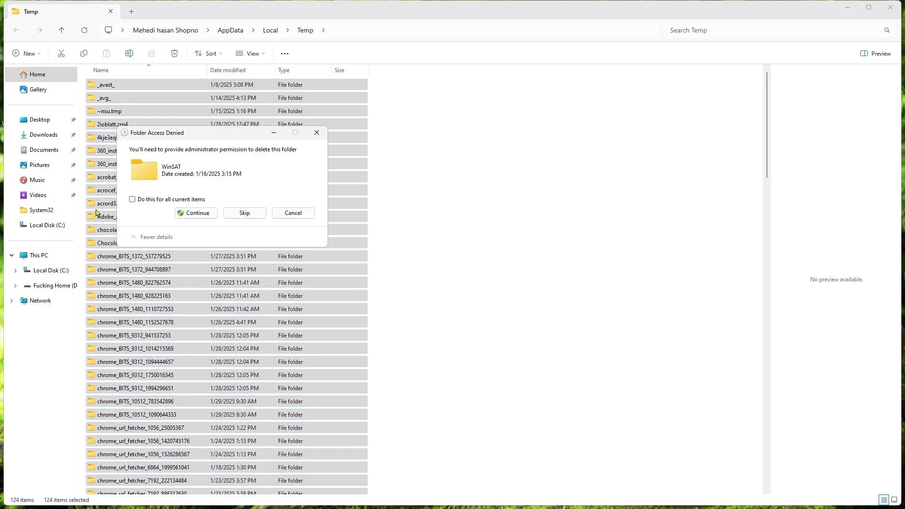
left_click(132, 199)
left_click(201, 214)
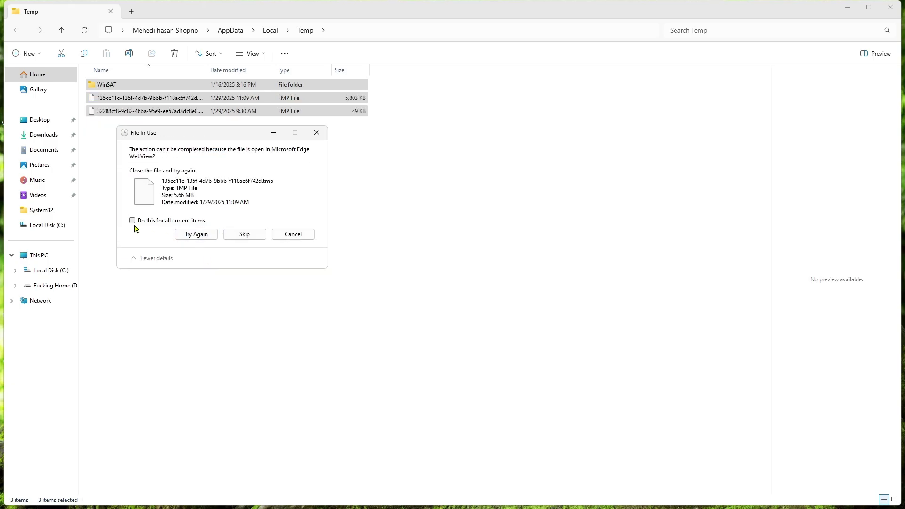
left_click(133, 221)
left_click(245, 235)
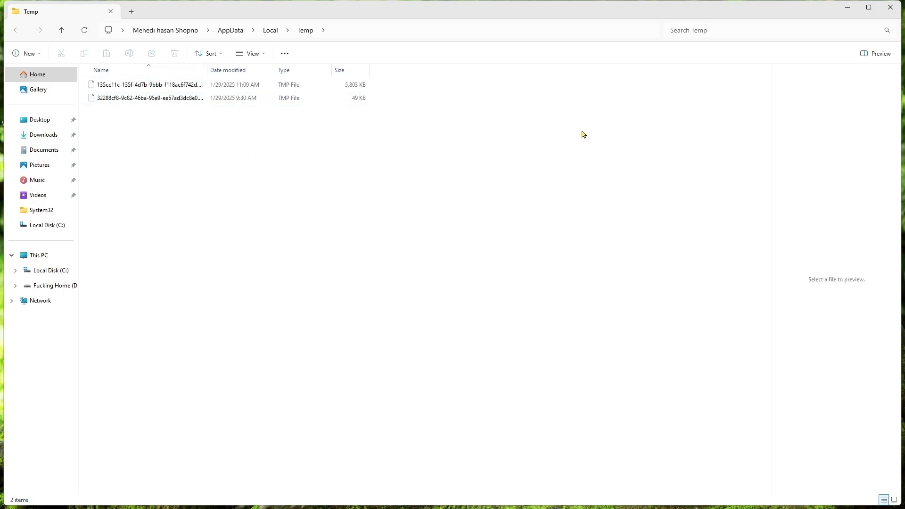
left_click(890, 7)
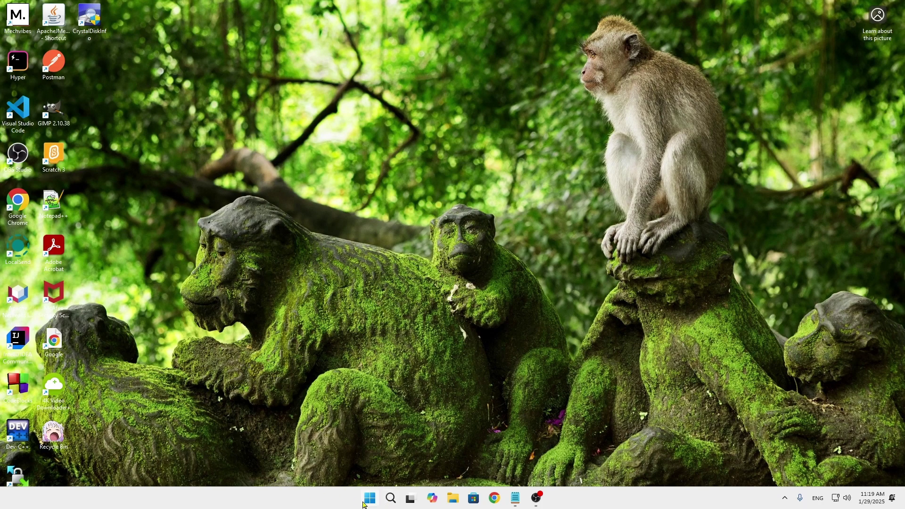
Open the Windows Temp folder by running temp from the Run dialog.
right_click(375, 503)
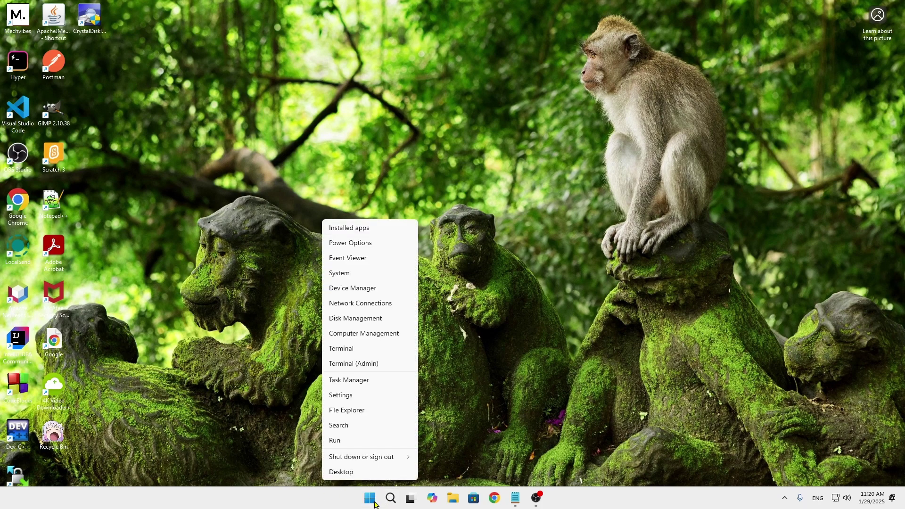
left_click(360, 439)
left_click_drag(516, 234, 531, 227)
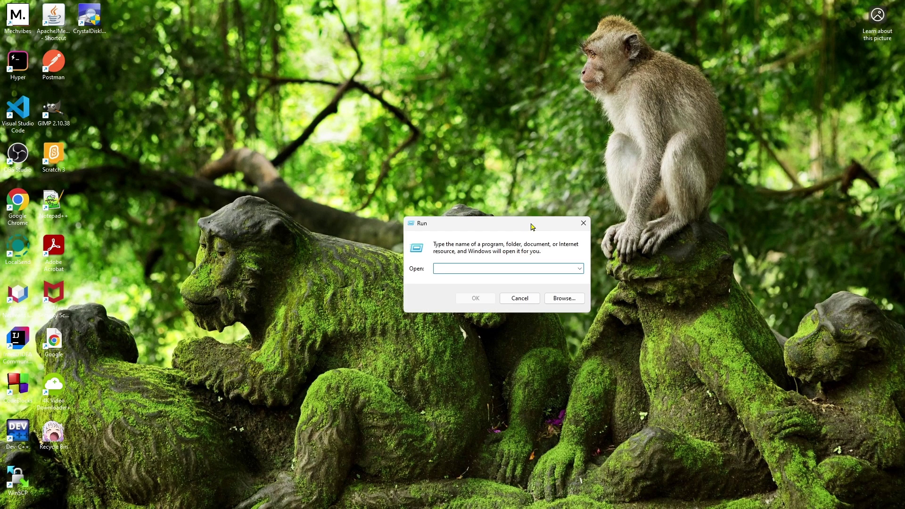
type("temp")
key("Return")
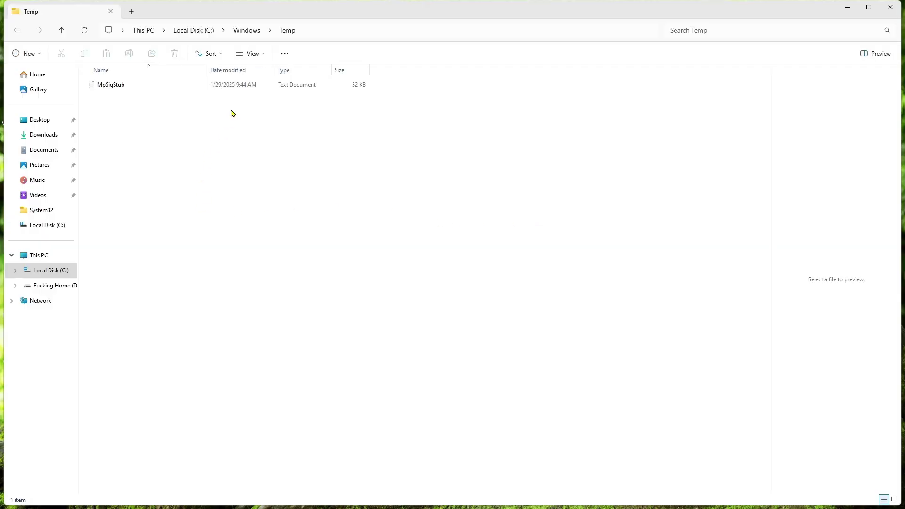
Delete the MpSigStub text file from the Windows Temp folder and close the folder window.
left_click(219, 89)
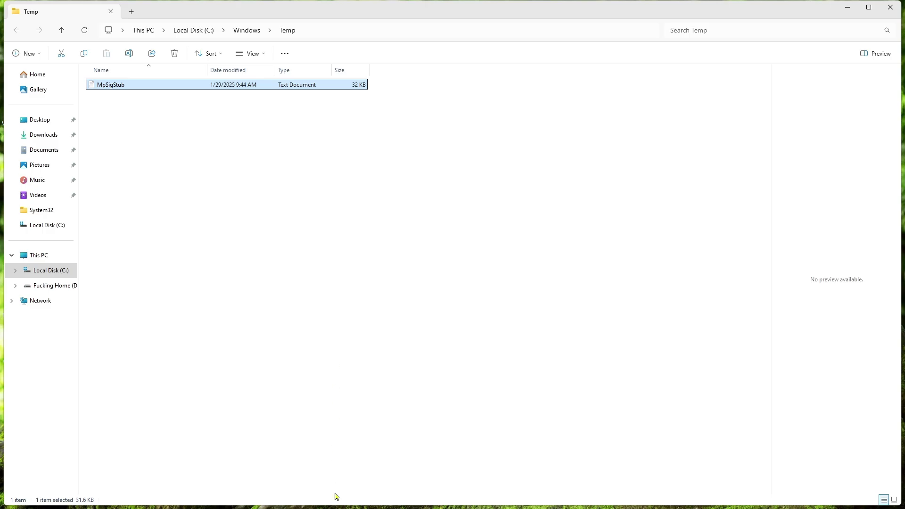
left_click(174, 54)
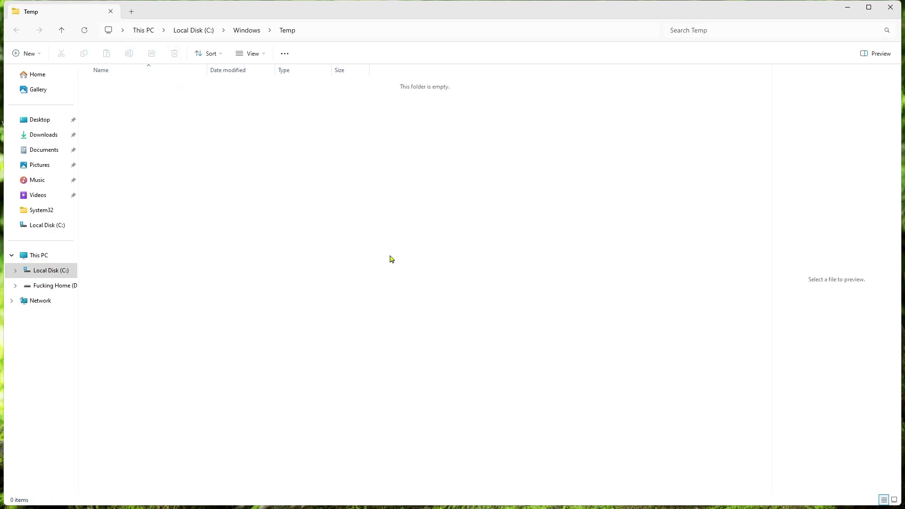
left_click(890, 7)
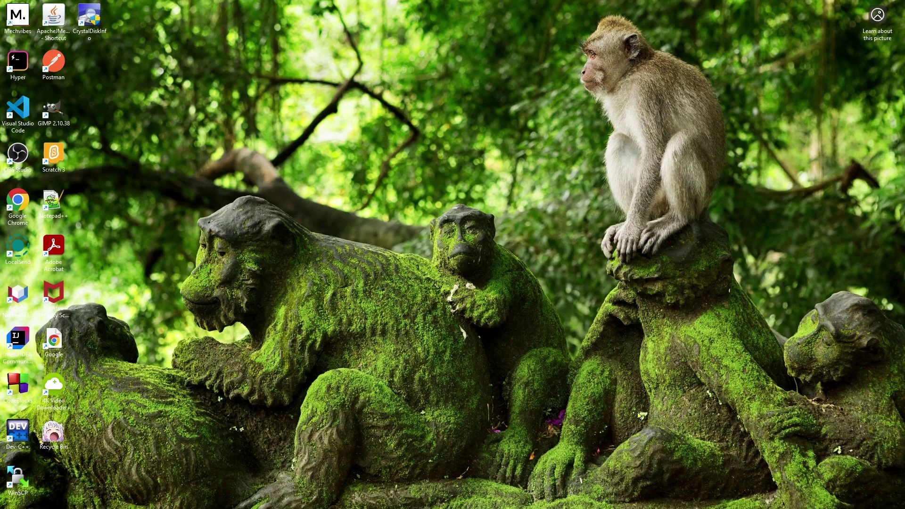
Flush the DNS cache by running ipconfig/flushdns in Command Prompt, then close Command Prompt.
left_click(386, 506)
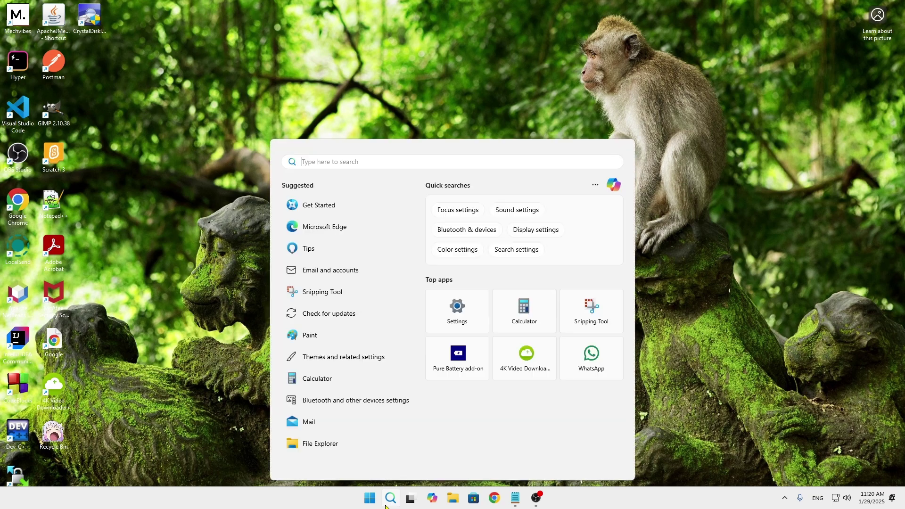
type("cmd")
key("Return")
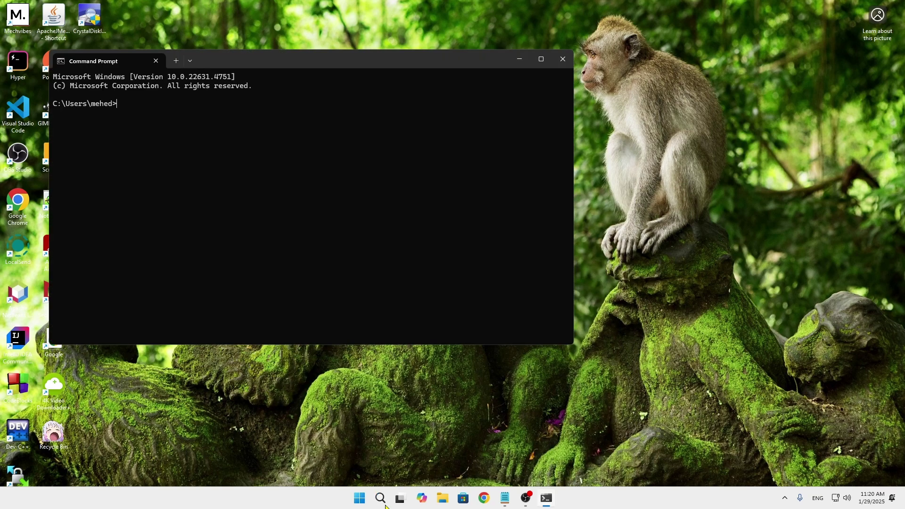
left_click_drag(244, 69, 393, 112)
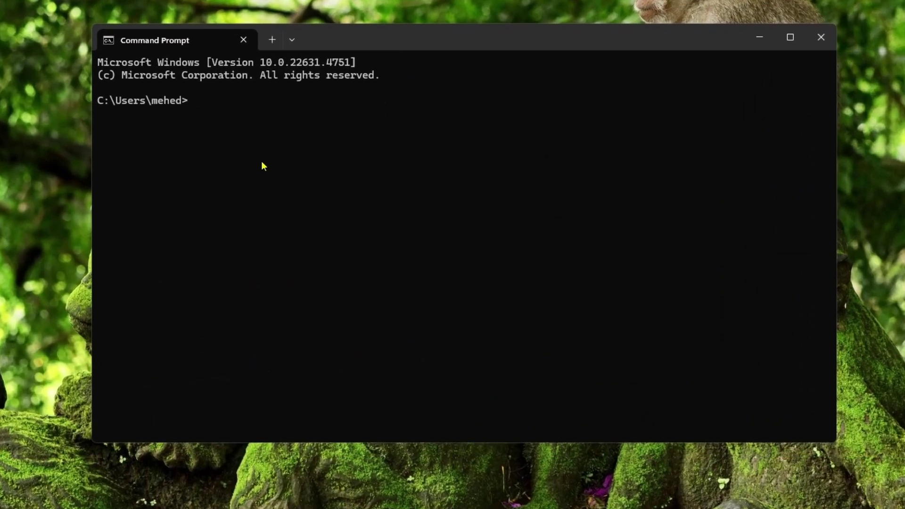
type("ip")
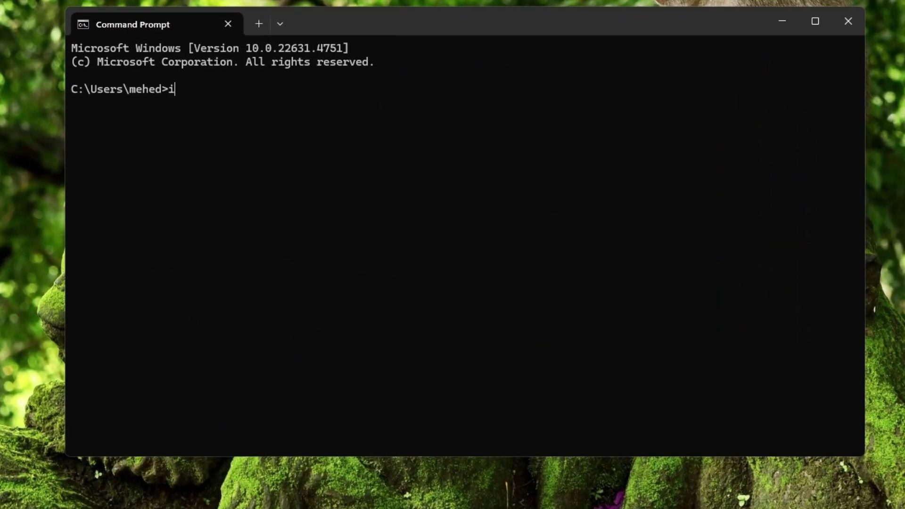
type("onfig/flushdns")
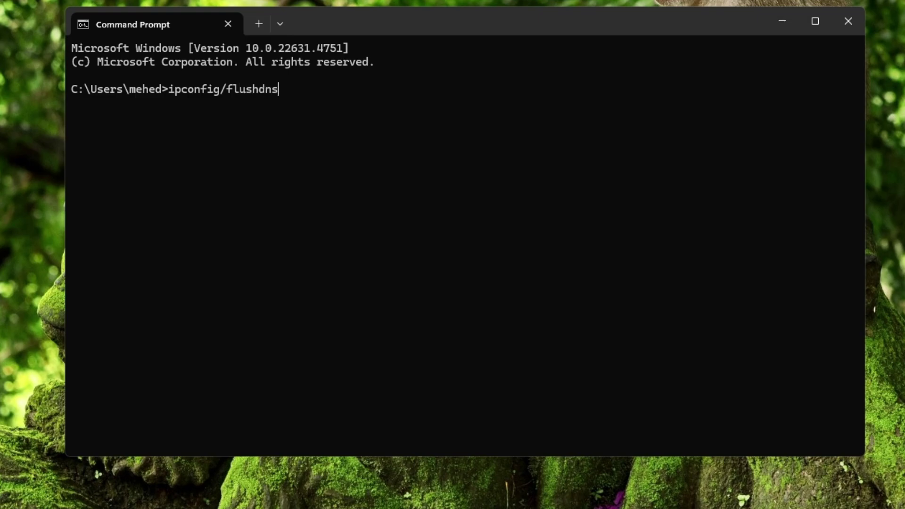
key("Return")
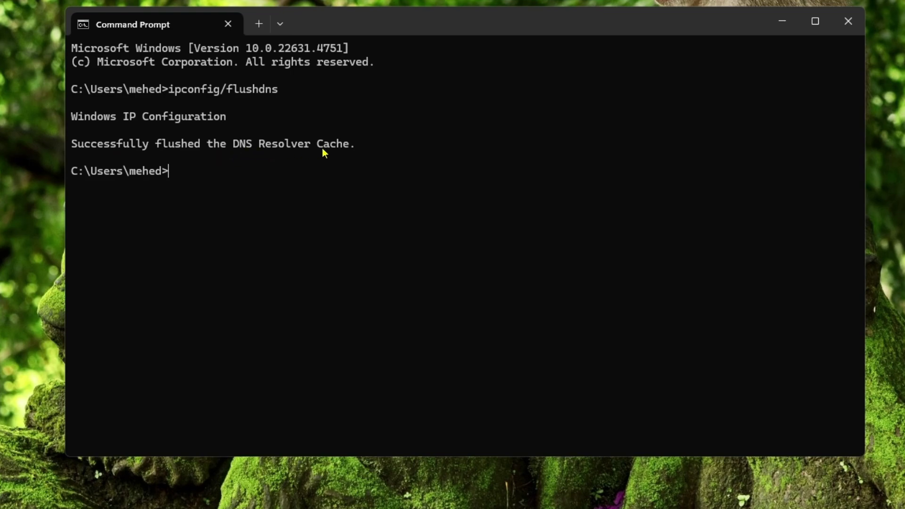
left_click(853, 22)
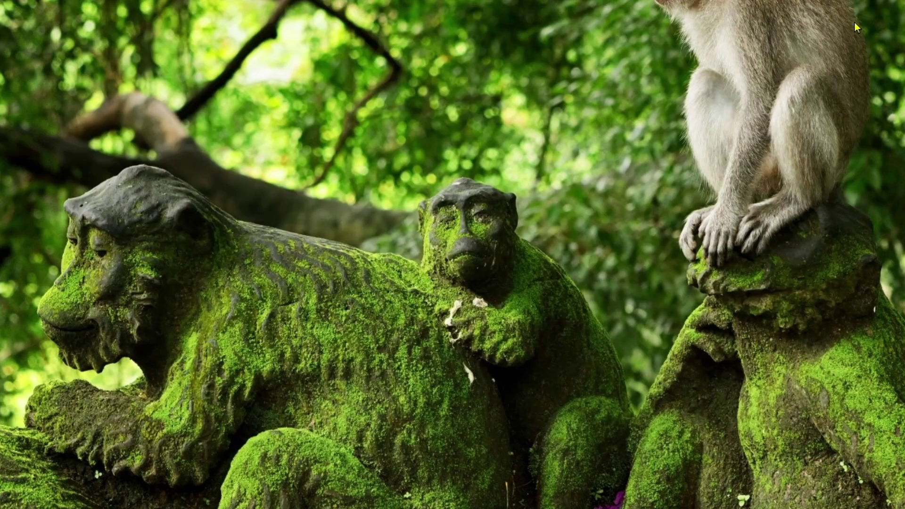